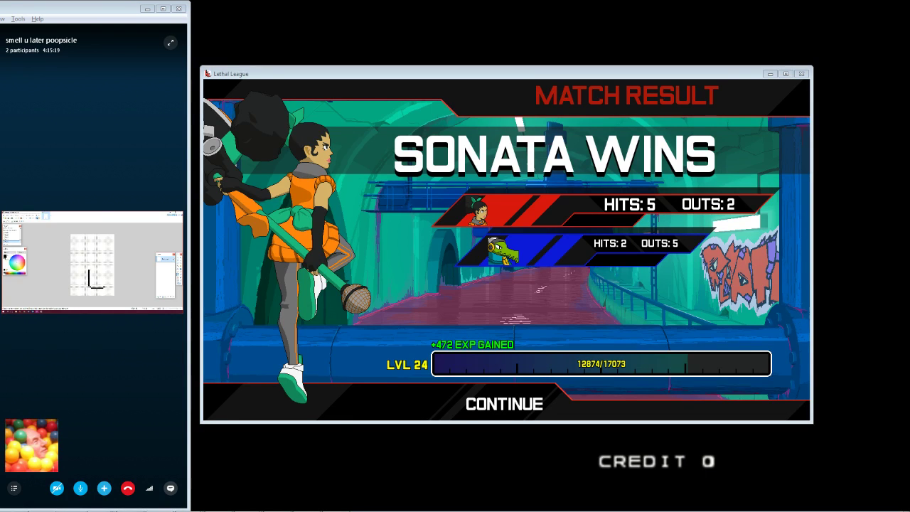
{"action": "key", "text": "Return"}
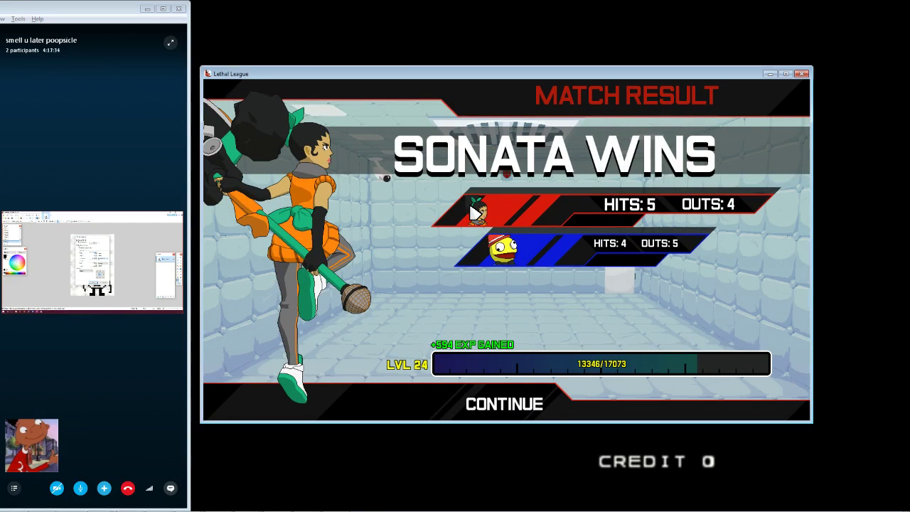
{"action": "key", "text": "Return"}
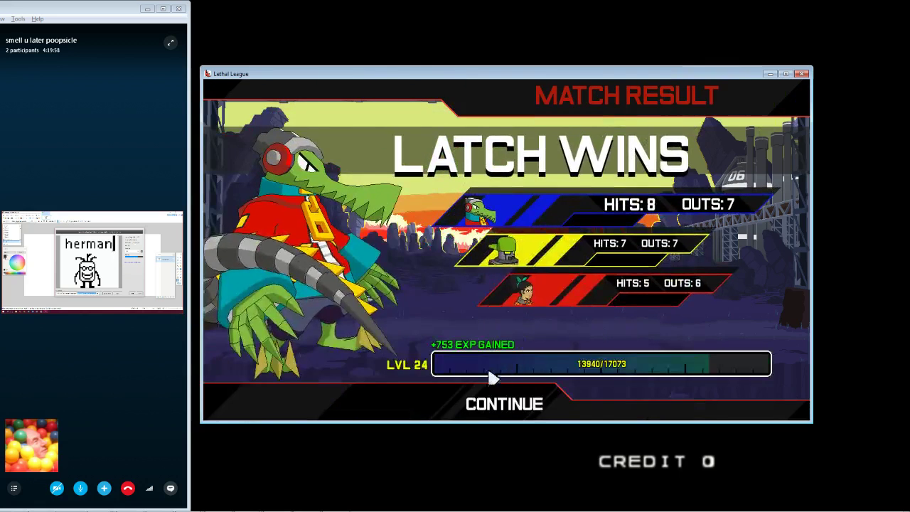
{"action": "left_click", "coordinate": [493, 404]}
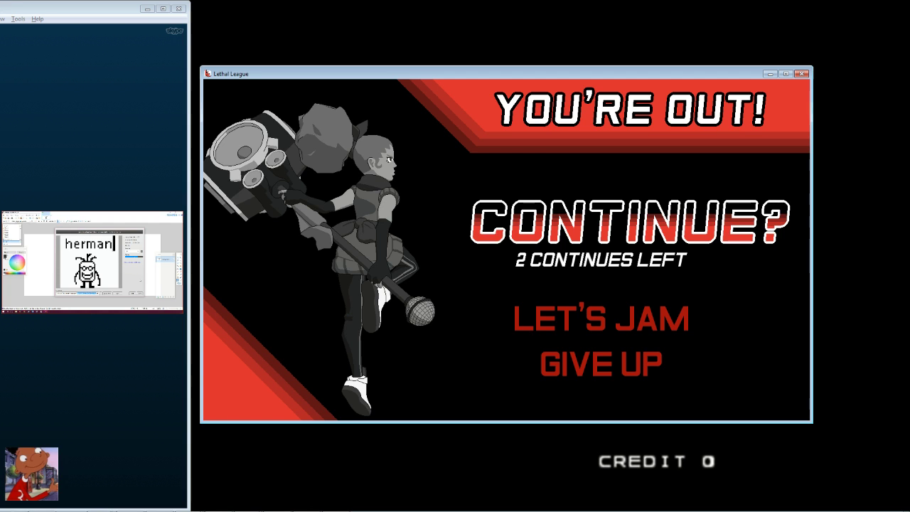
{"action": "left_click", "coordinate": [558, 308]}
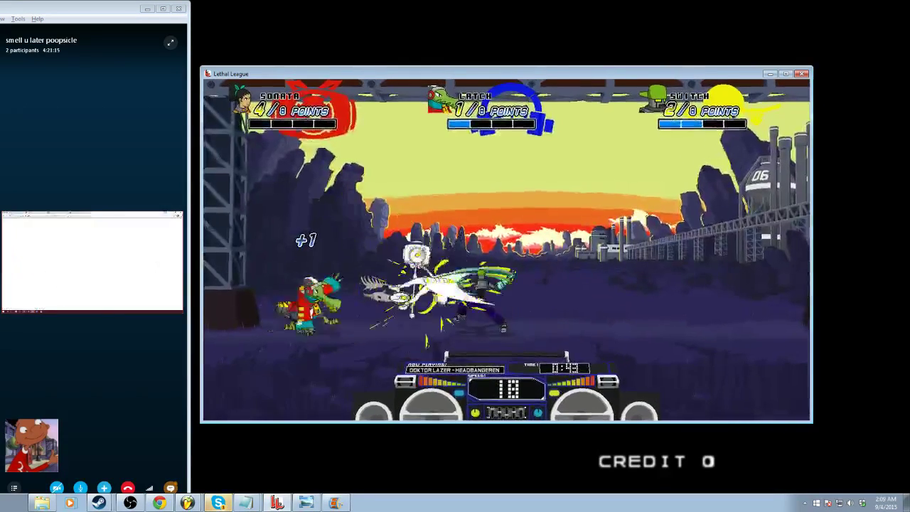
{"action": "key", "text": "Escape"}
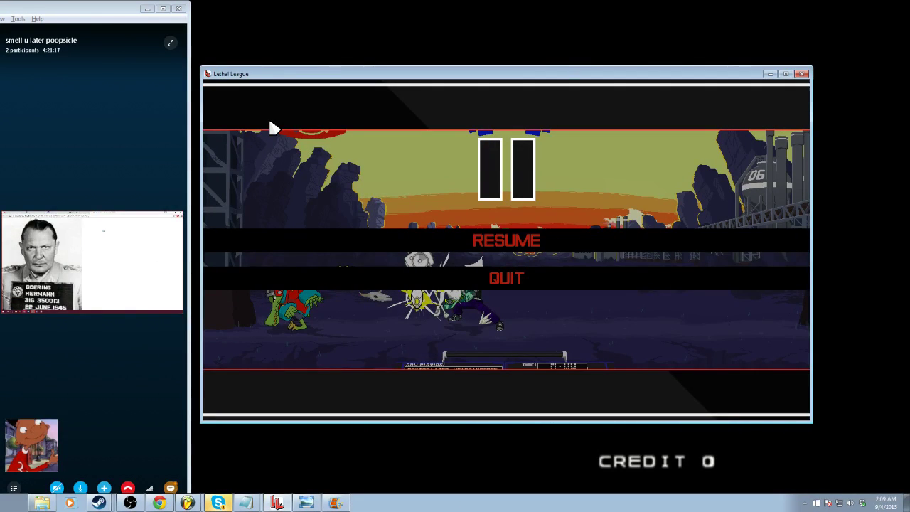